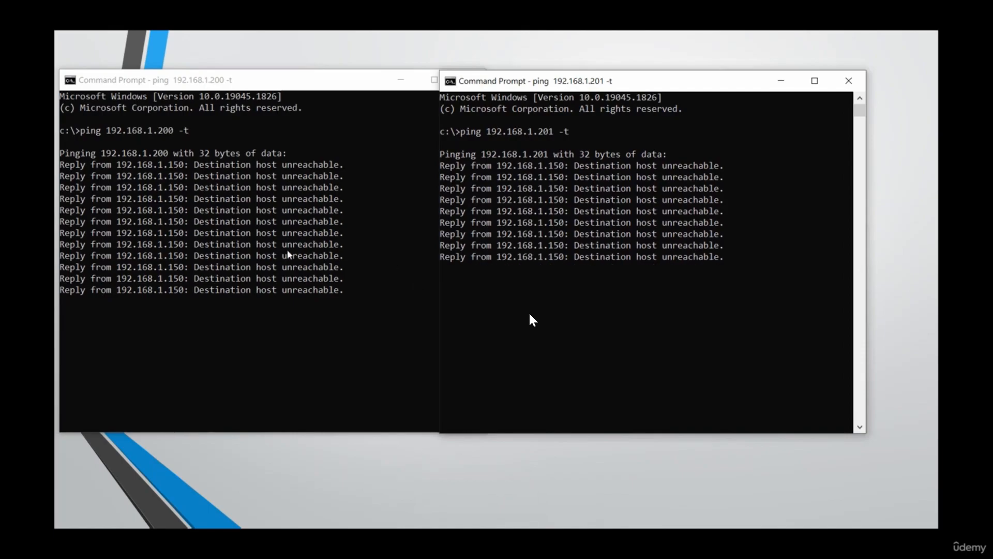
Place the 192.168.1.200 and 192.168.1.201 ping windows side by side, both fully visible
{"action": "left_click_drag", "start_coordinate": [560, 80], "coordinate": [602, 60]}
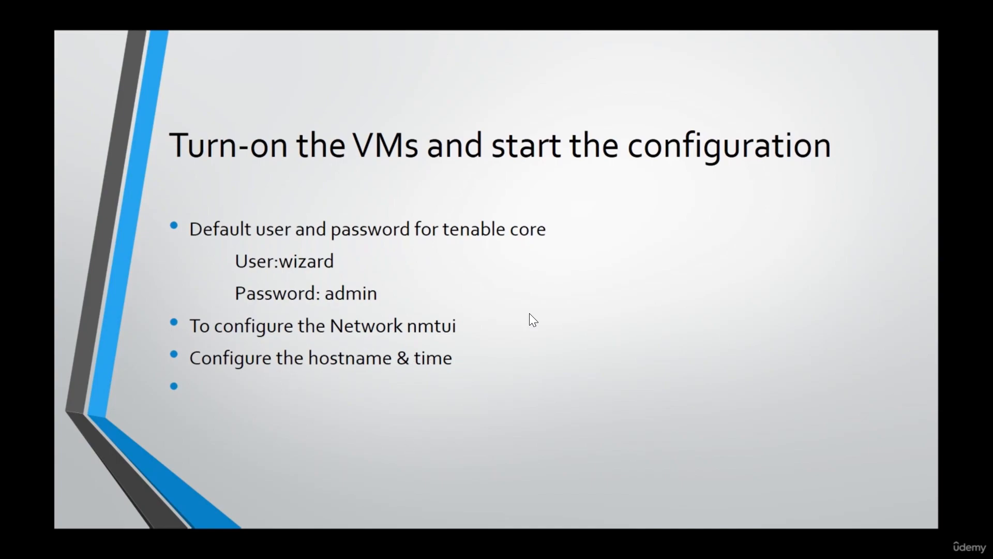
Switch from the PowerPoint slide to the Nessus VM console in VMware Workstation
{"action": "left_click", "coordinate": [491, 498]}
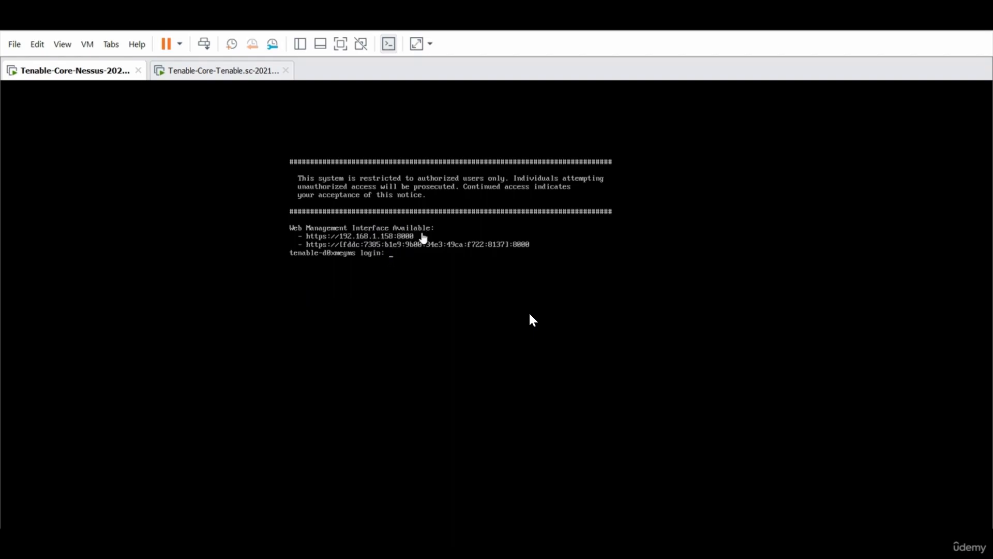
Log into the Nessus VM console as wizard
{"action": "left_click", "coordinate": [401, 257]}
{"action": "type", "text": "wizard"}
{"action": "key", "text": "Return"}
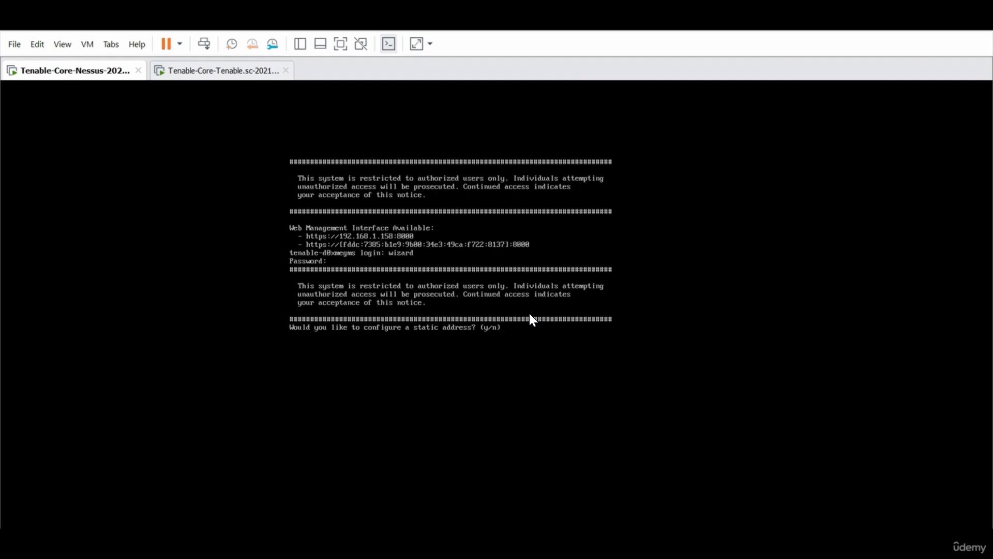
Agree to configure a static address and edit Wired connection 1 in nmtui
{"action": "type", "text": "y"}
{"action": "key", "text": "Return"}
{"action": "key", "text": "Tab"}
{"action": "key", "text": "Tab"}
{"action": "key", "text": "Return"}
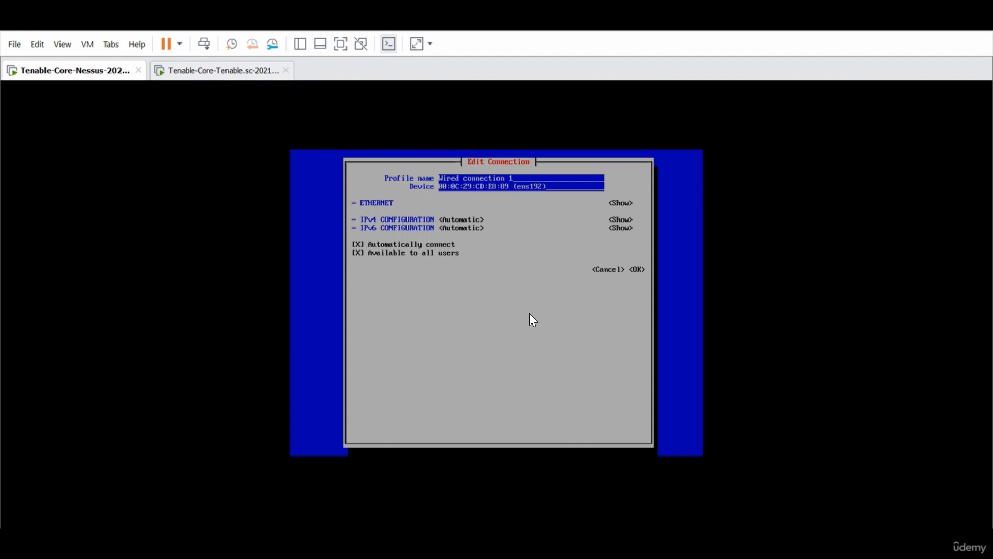
Switch Wired connection 1's IPv4 method to Manual and expand its settings
{"action": "key", "text": "Tab"}
{"action": "key", "text": "Tab"}
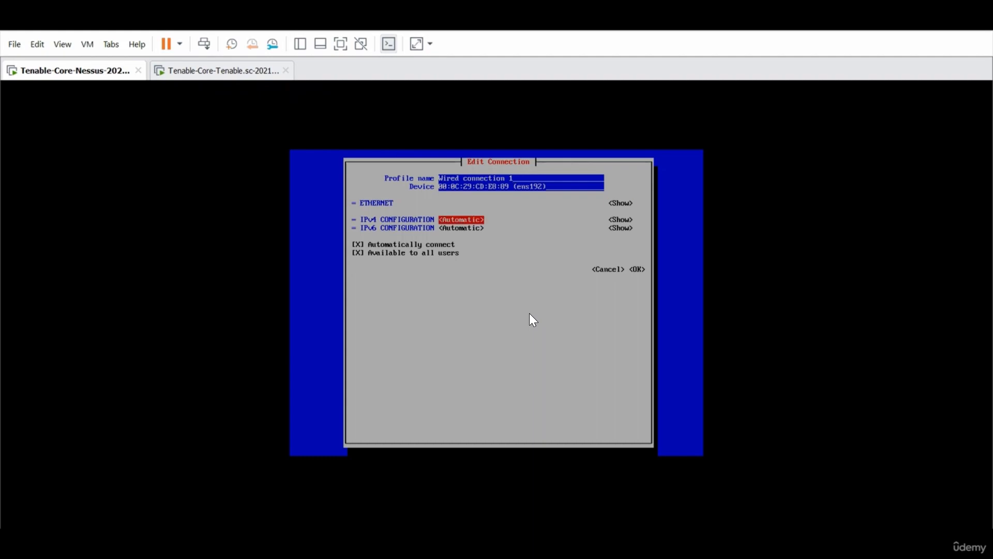
{"action": "key", "text": "Return"}
{"action": "key", "text": "Down"}
{"action": "key", "text": "Down"}
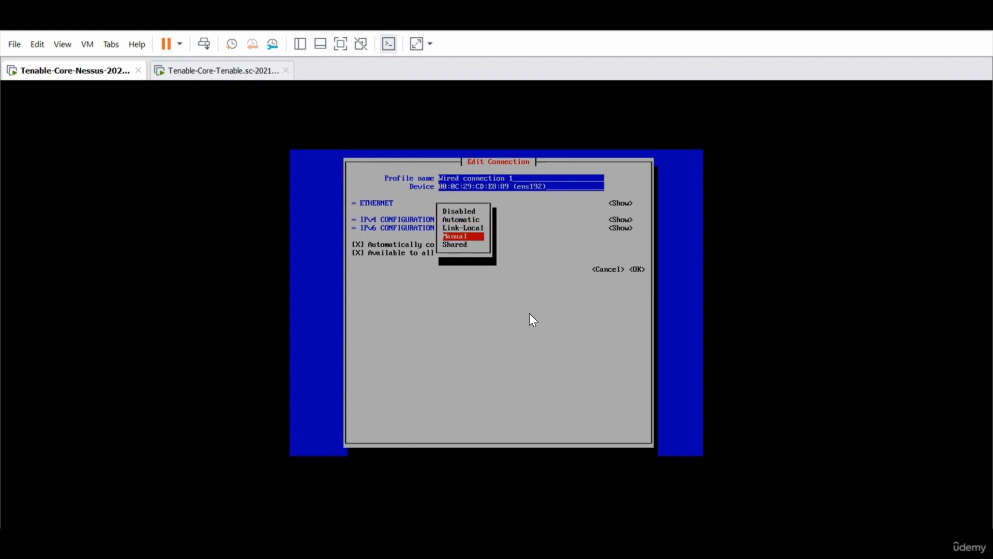
{"action": "key", "text": "Return"}
{"action": "key", "text": "Tab"}
{"action": "key", "text": "Return"}
{"action": "key", "text": "Tab"}
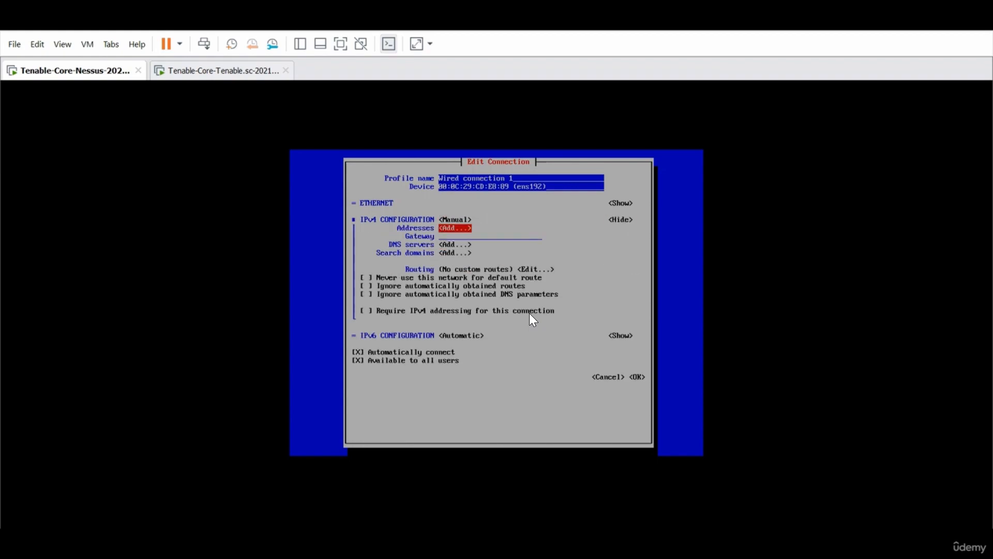
{"action": "key", "text": "Return"}
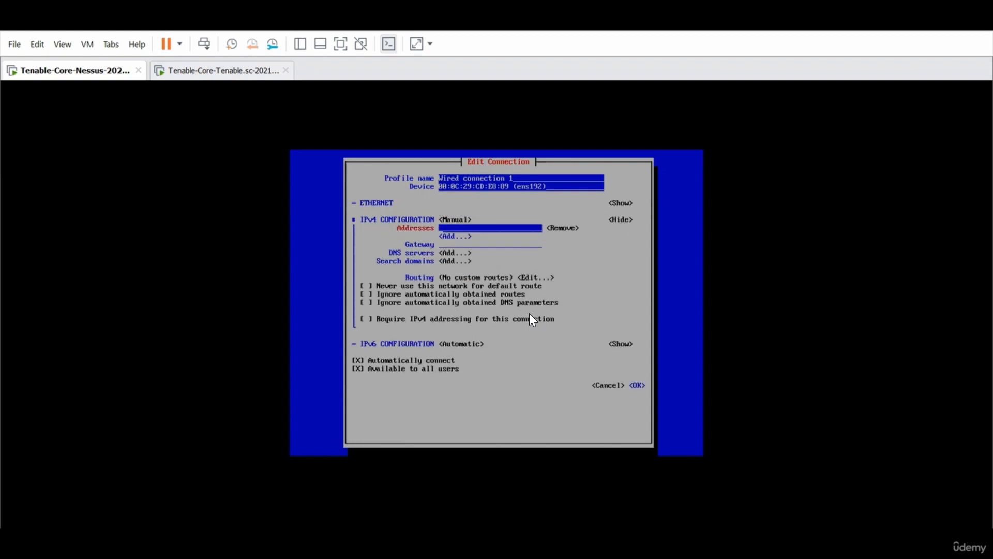
Enter IPv4 address 192.168.1.201/24 and gateway 192.168.1.1
{"action": "type", "text": "192.168.1.20"}
{"action": "key", "text": "Tab"}
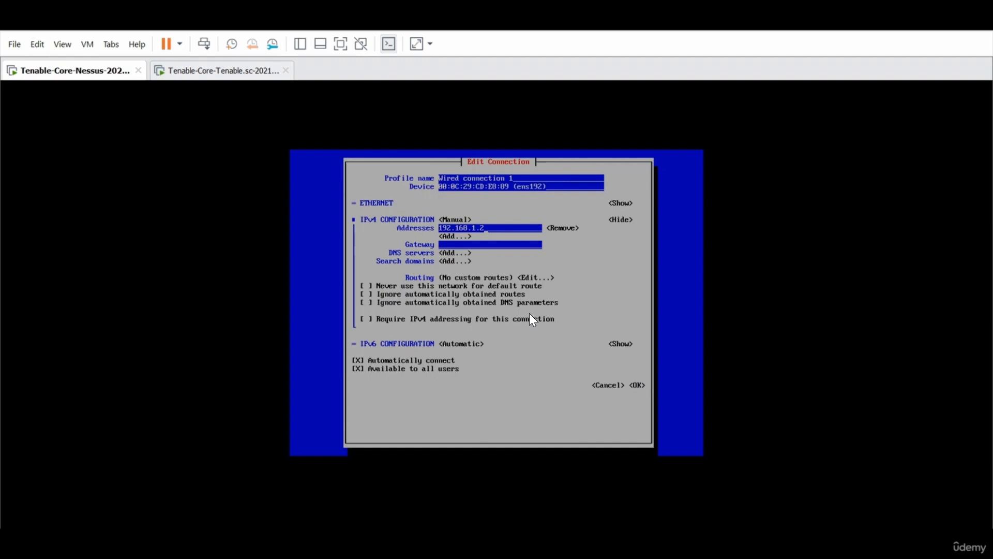
{"action": "type", "text": "1/24"}
{"action": "key", "text": "Tab"}
{"action": "key", "text": "Tab"}
{"action": "key", "text": "Tab"}
{"action": "type", "text": "192.168.1.1"}
{"action": "key", "text": "Tab"}
{"action": "key", "text": "Tab"}
Add DNS server 8.8.8.8 and save the connection settings
{"action": "key", "text": "shift+Tab"}
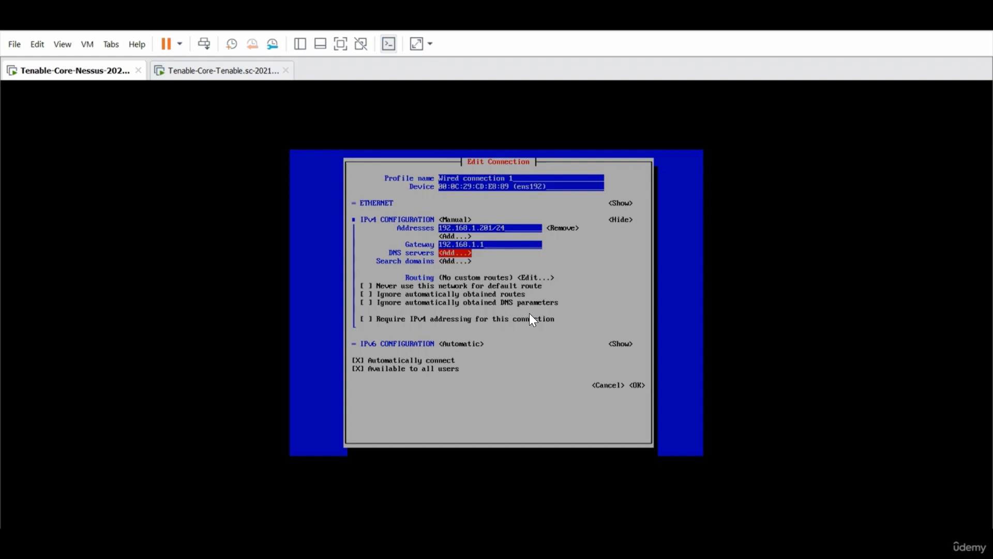
{"action": "key", "text": "Return"}
{"action": "type", "text": "8.8..8"}
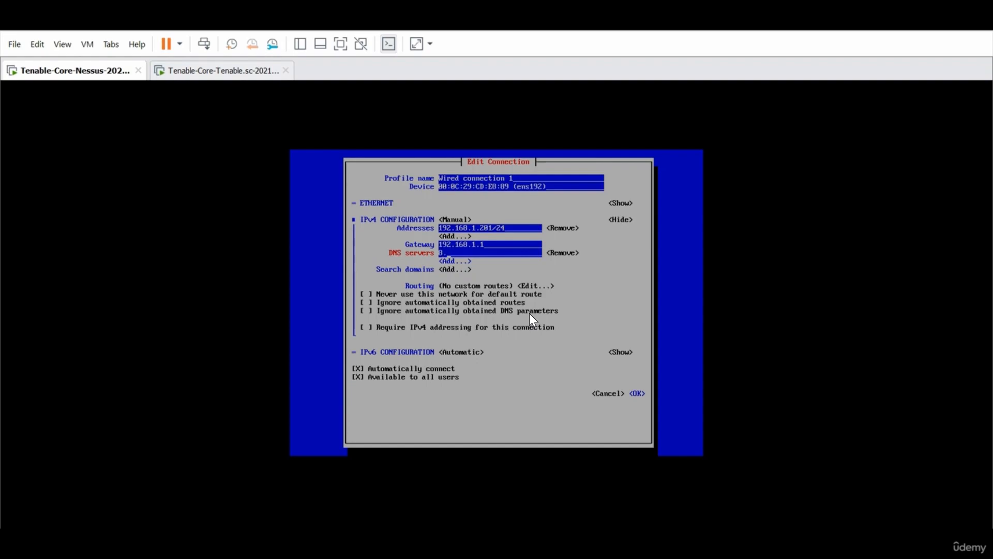
{"action": "key", "text": "BackSpace"}
{"action": "type", "text": "8.8"}
{"action": "key", "text": "Tab"}
{"action": "key", "text": "Tab"}
{"action": "key", "text": "Tab"}
{"action": "key", "text": "Tab"}
{"action": "key", "text": "Tab"}
{"action": "key", "text": "Tab"}
{"action": "key", "text": "Tab"}
{"action": "key", "text": "Tab"}
{"action": "key", "text": "Tab"}
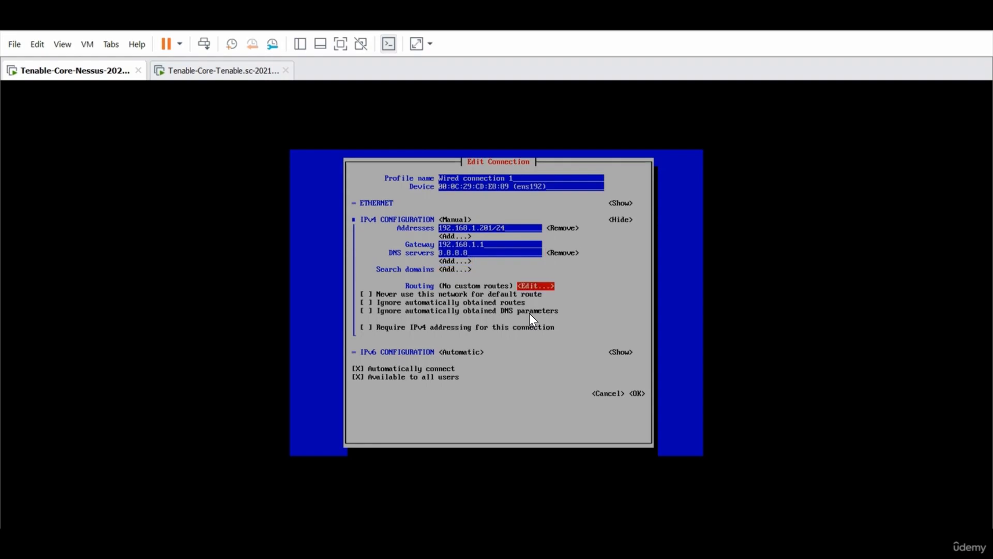
{"action": "key", "text": "Tab"}
{"action": "key", "text": "Tab"}
{"action": "key", "text": "Tab"}
{"action": "key", "text": "Tab"}
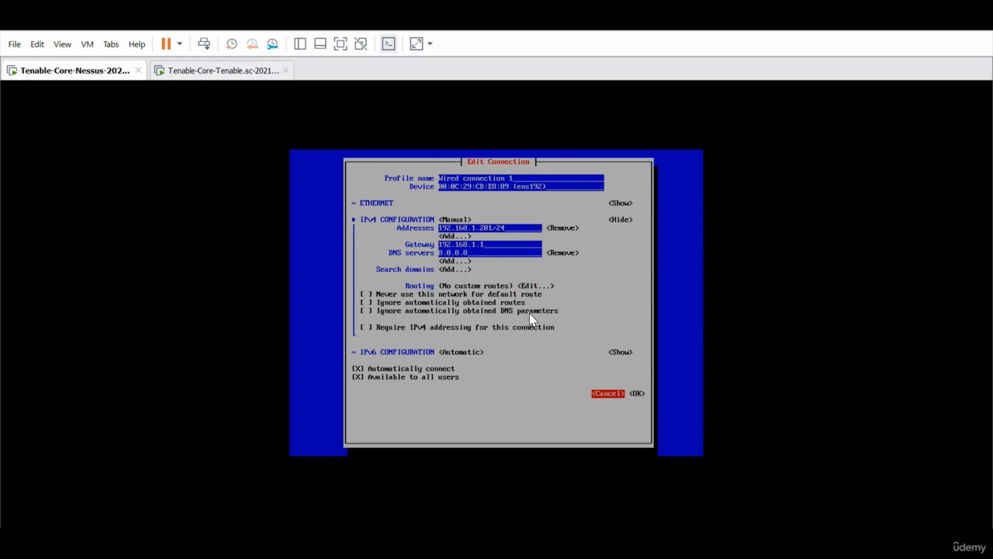
{"action": "key", "text": "Return"}
{"action": "key", "text": "Tab"}
{"action": "key", "text": "Tab"}
{"action": "key", "text": "Tab"}
{"action": "key", "text": "Tab"}
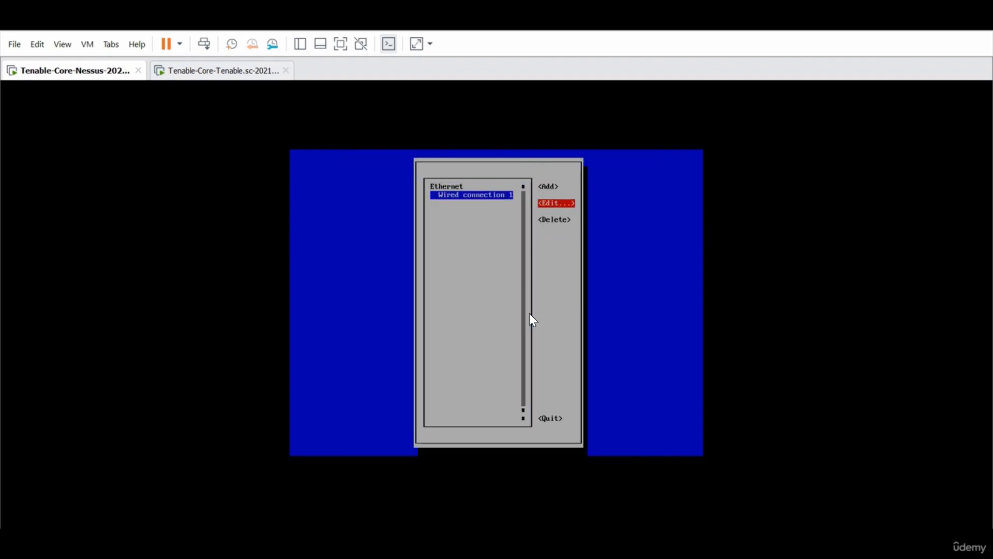
Quit nmtui and create administrator account admin with a password of at least 14 characters
{"action": "key", "text": "Return"}
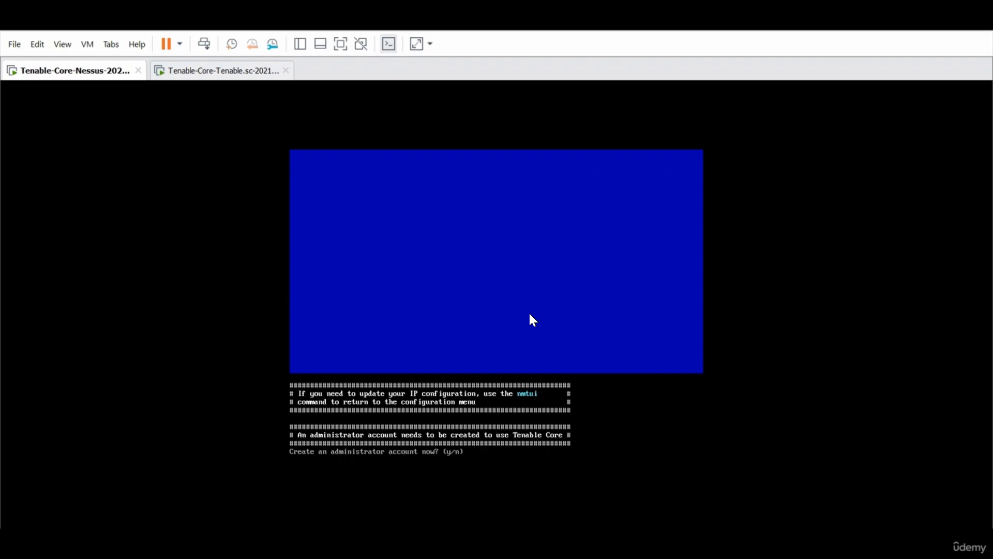
{"action": "type", "text": "y"}
{"action": "type", "text": "ame:a"}
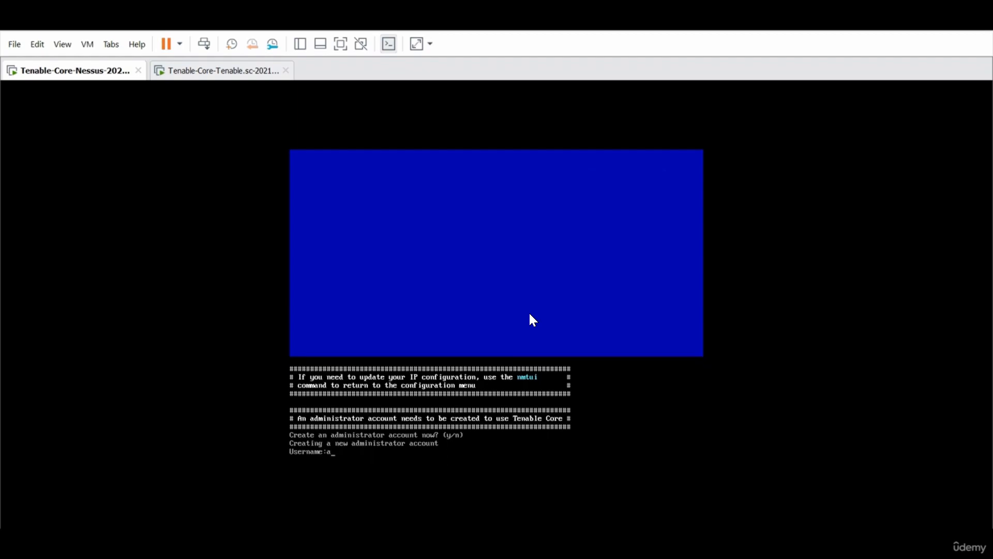
{"action": "type", "text": "dmin"}
{"action": "key", "text": "Return"}
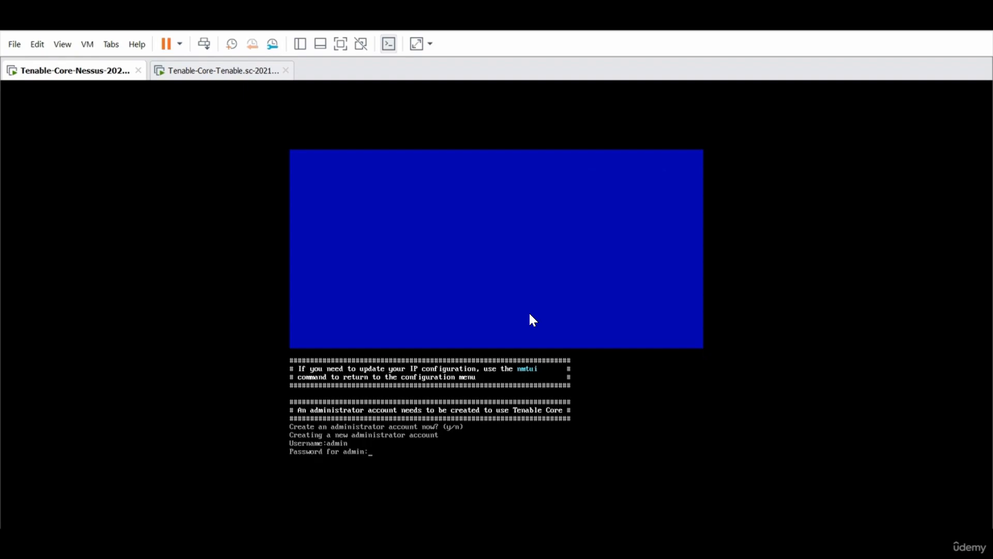
{"action": "key", "text": "Return"}
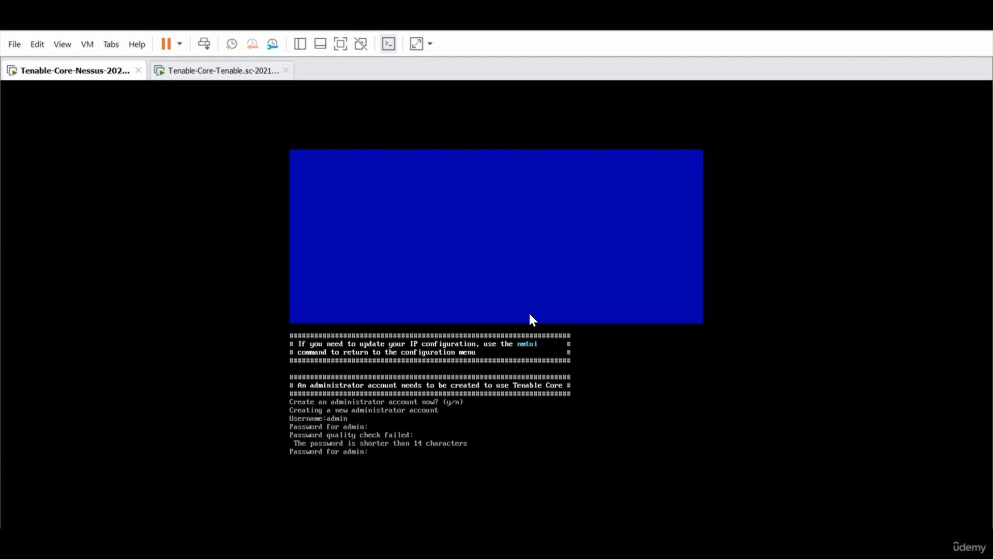
{"action": "key", "text": "Return"}
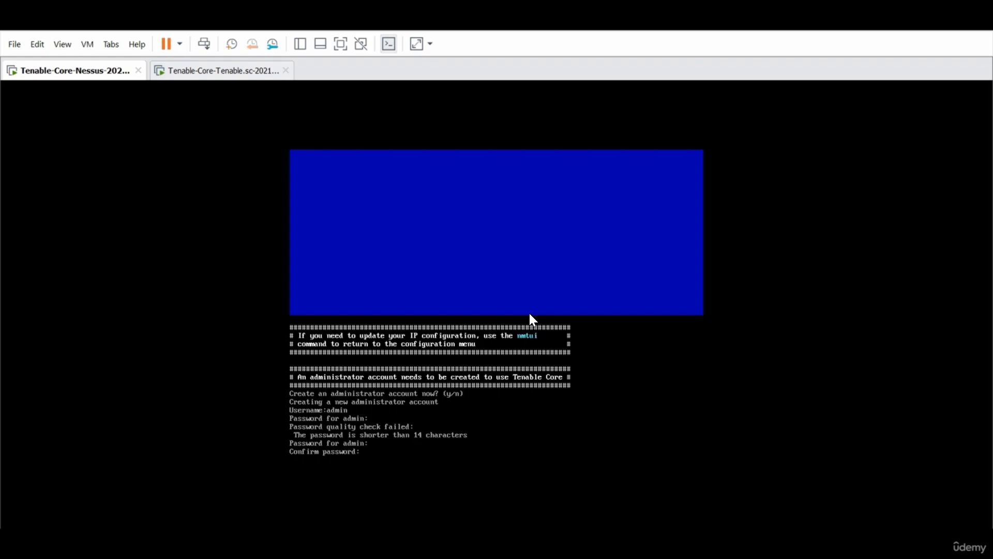
{"action": "key", "text": "Return"}
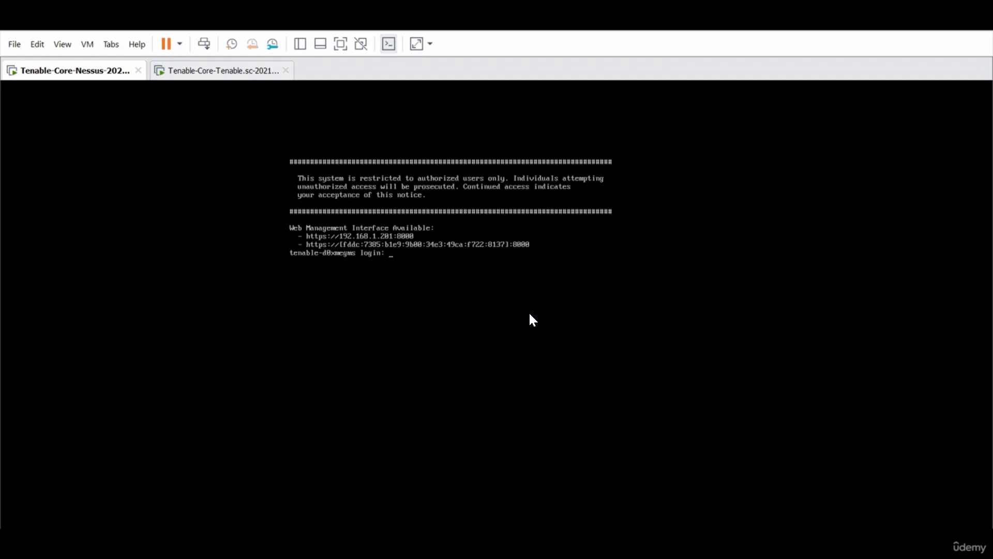
Log in as admin, confirm 192.168.1.201 now replies to pings, and close that ping window
{"action": "type", "text": "admin"}
{"action": "key", "text": "Return"}
{"action": "key", "text": "Return"}
{"action": "key", "text": "Return"}
{"action": "key", "text": "Return"}
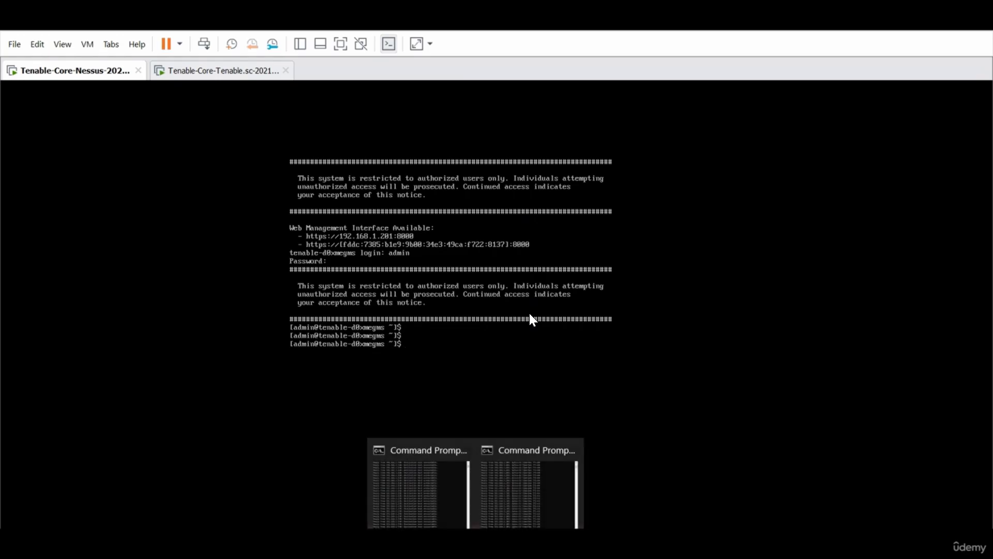
{"action": "left_click", "coordinate": [437, 500]}
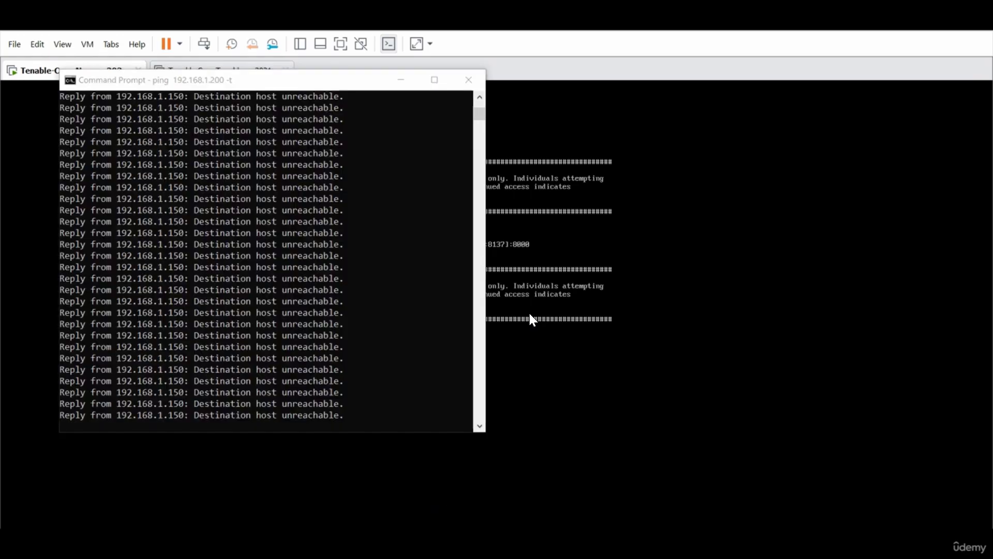
{"action": "left_click", "coordinate": [522, 481]}
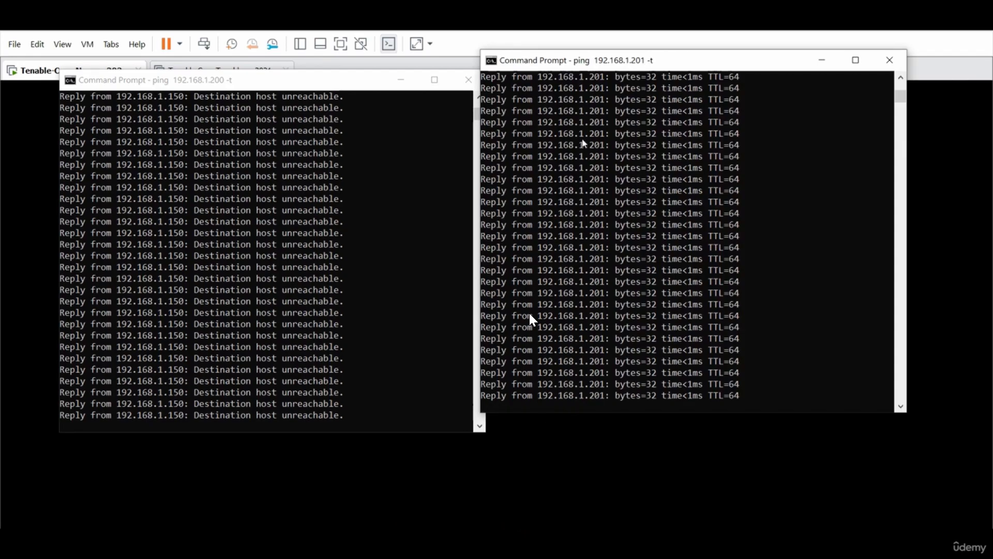
{"action": "left_click", "coordinate": [887, 61]}
{"action": "left_click", "coordinate": [558, 382]}
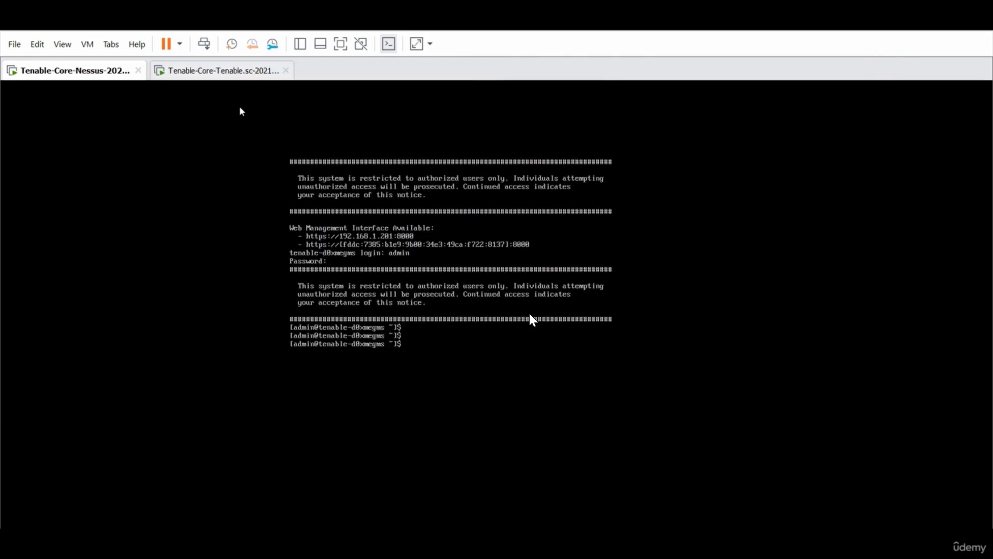
On the Tenable.sc VM, log in as wizard and accept the static IP prompt
{"action": "left_click", "coordinate": [208, 78]}
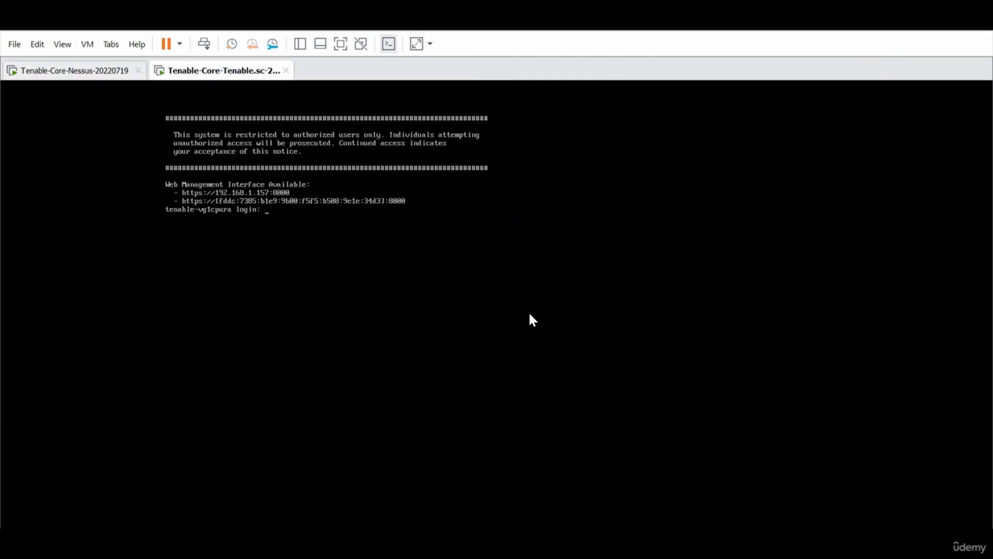
{"action": "type", "text": "wizard"}
{"action": "key", "text": "Return"}
{"action": "key", "text": "Return"}
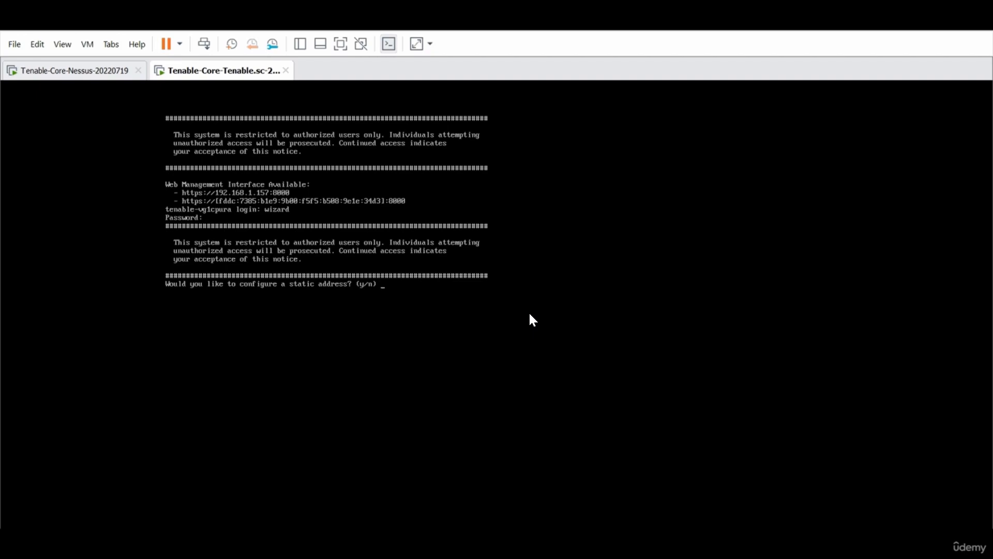
{"action": "type", "text": "y"}
{"action": "key", "text": "Return"}
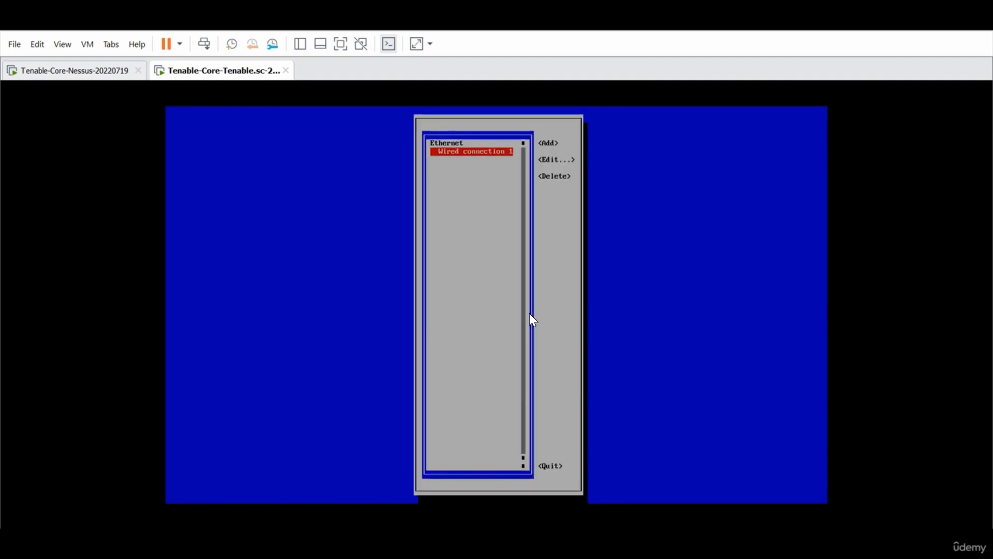
Open Wired connection 1, leave IPv4 on Automatic, and cancel out of nmtui
{"action": "key", "text": "Tab"}
{"action": "key", "text": "Down"}
{"action": "key", "text": "Return"}
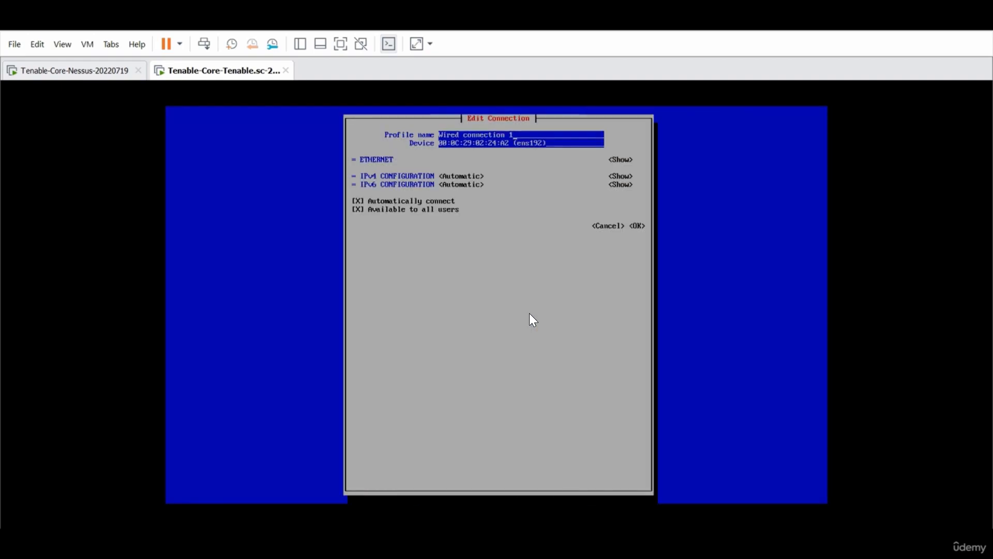
{"action": "key", "text": "Tab"}
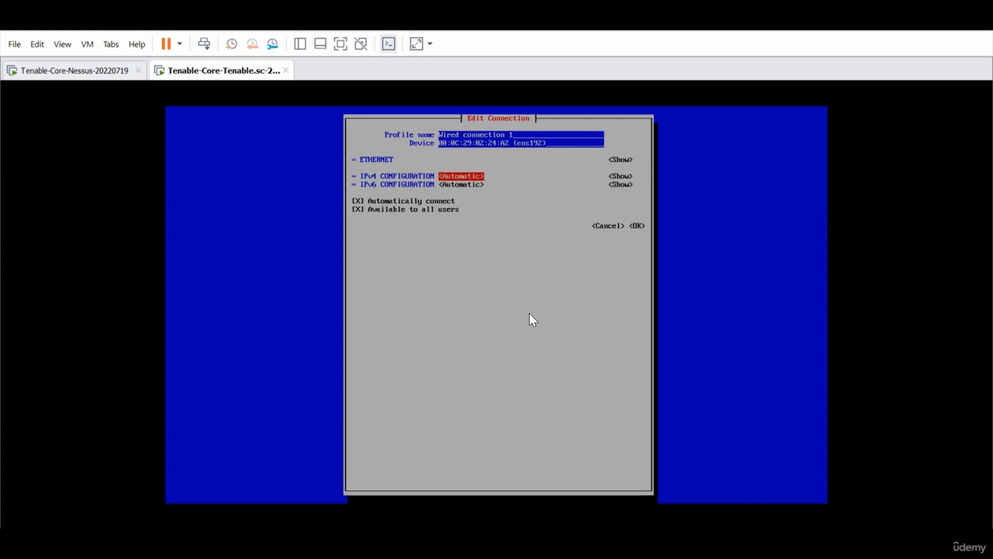
{"action": "key", "text": "Return"}
{"action": "key", "text": "Return"}
{"action": "key", "text": "Tab"}
{"action": "key", "text": "Tab"}
{"action": "key", "text": "Tab"}
{"action": "key", "text": "Tab"}
{"action": "key", "text": "Tab"}
{"action": "key", "text": "Tab"}
{"action": "key", "text": "Tab"}
{"action": "key", "text": "shift+Tab"}
{"action": "key", "text": "Return"}
{"action": "key", "text": "Tab"}
{"action": "key", "text": "Tab"}
{"action": "key", "text": "Return"}
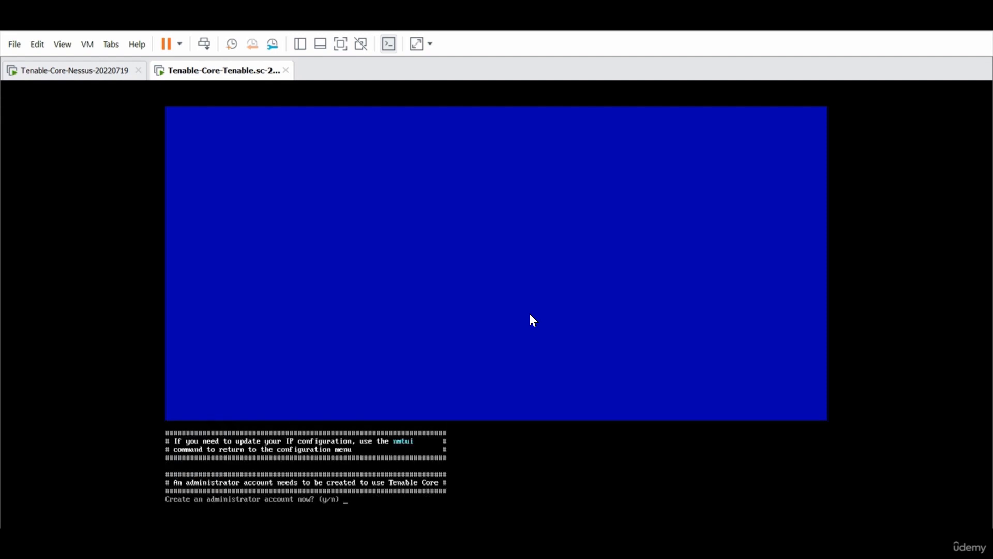
Create the admin administrator account on the Tenable.sc VM, confirming its password
{"action": "key", "text": "y"}
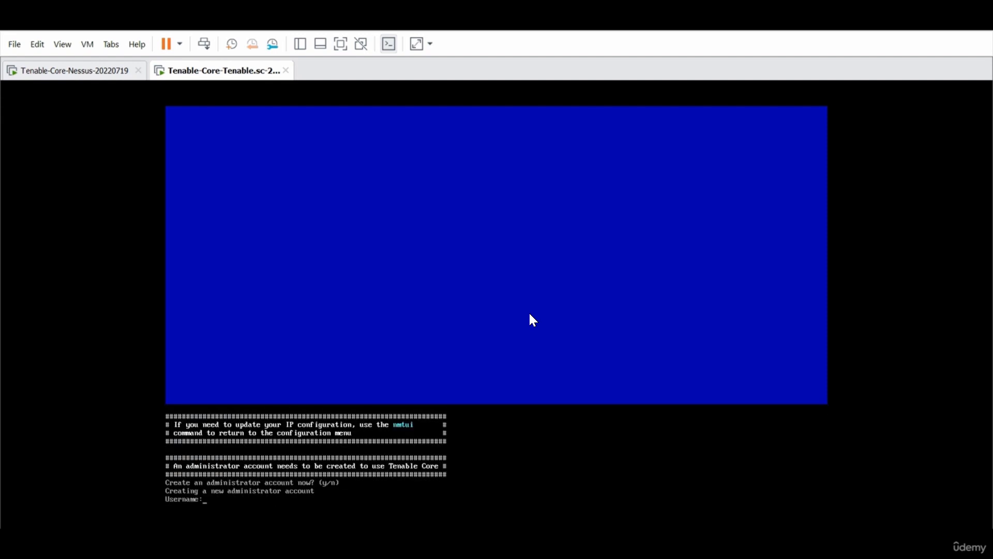
{"action": "type", "text": "admin"}
{"action": "key", "text": "Return"}
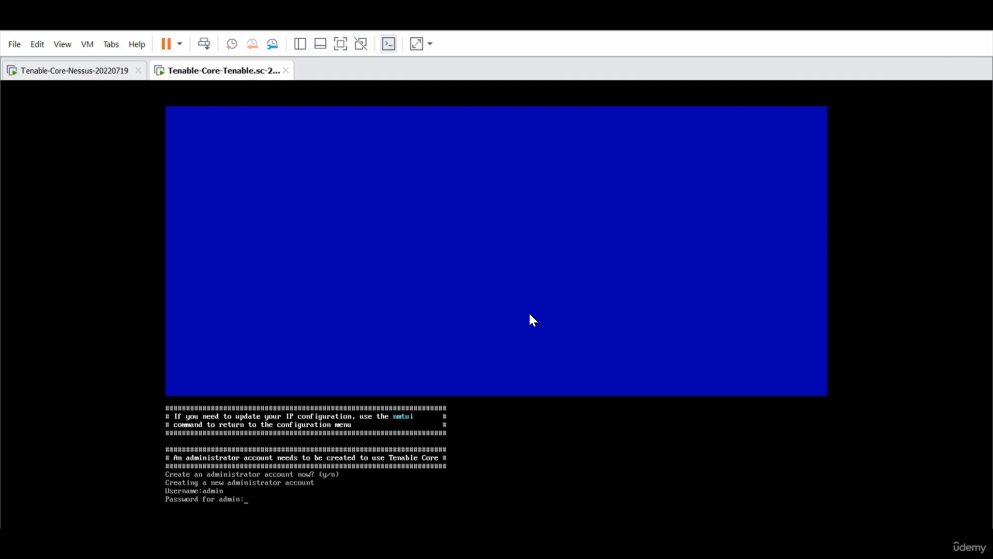
{"action": "key", "text": "Return"}
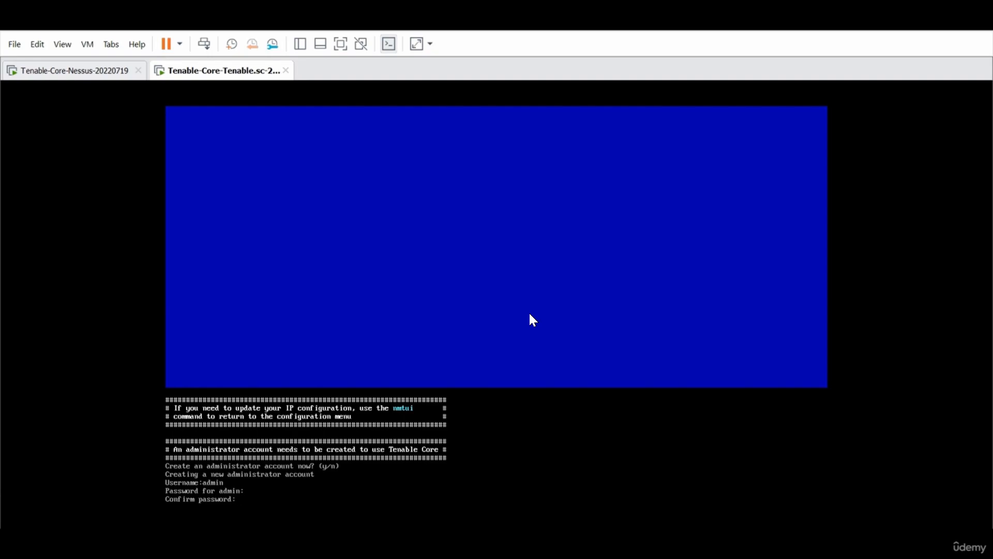
{"action": "key", "text": "Return"}
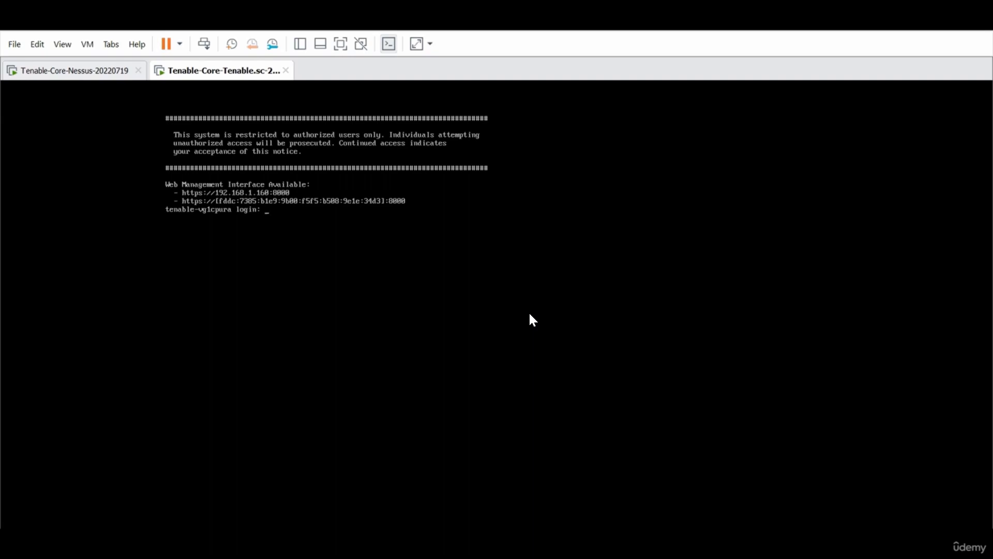
Log in as admin and begin typing nmtui at the shell prompt
{"action": "type", "text": "min"}
{"action": "key", "text": "Return"}
{"action": "key", "text": "Return"}
{"action": "key", "text": "Return"}
{"action": "key", "text": "Return"}
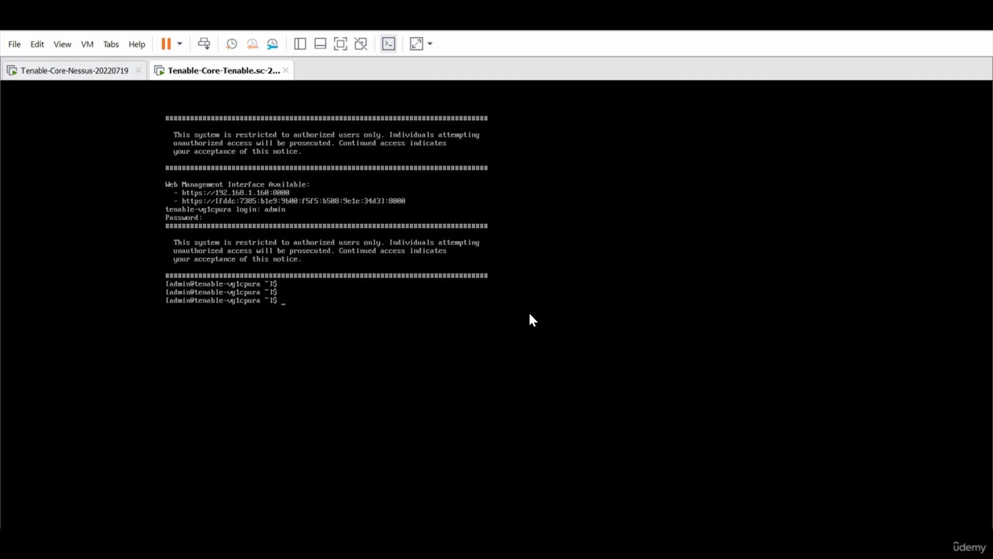
{"action": "type", "text": "nmt"}
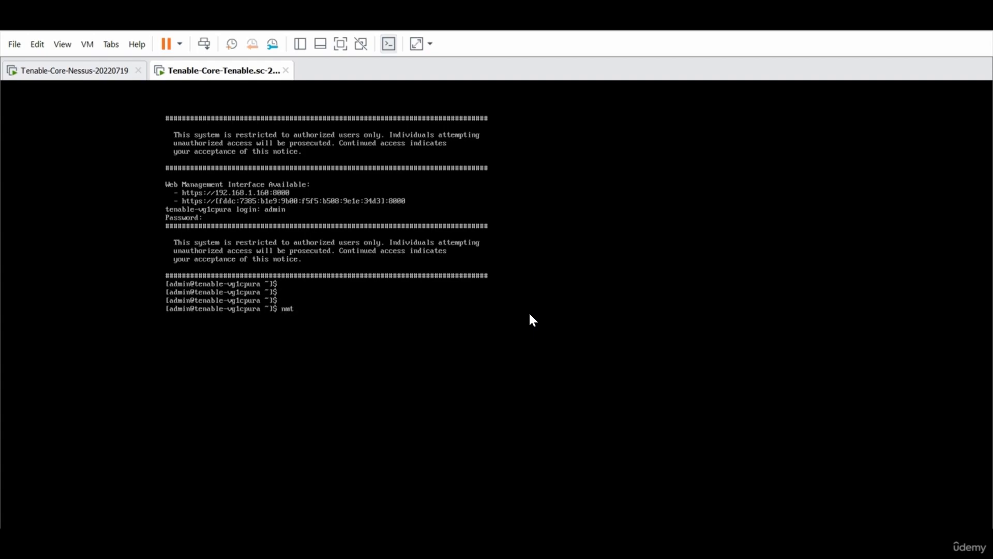
{"action": "type", "text": "u"}
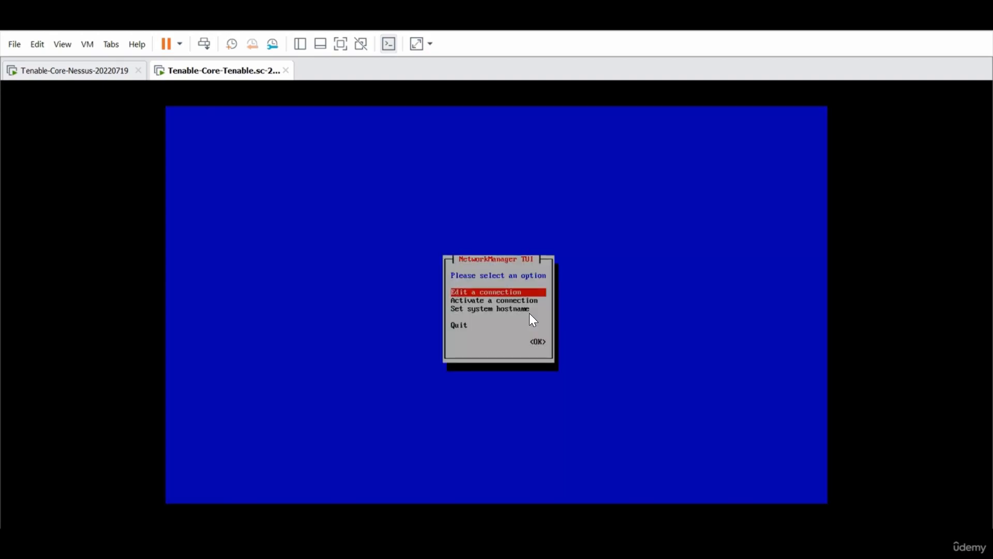
Edit Wired connection 1, switch IPv4 to Manual and expand its settings
{"action": "key", "text": "Return"}
{"action": "key", "text": "Tab"}
{"action": "key", "text": "Return"}
{"action": "key", "text": "Tab"}
{"action": "key", "text": "Tab"}
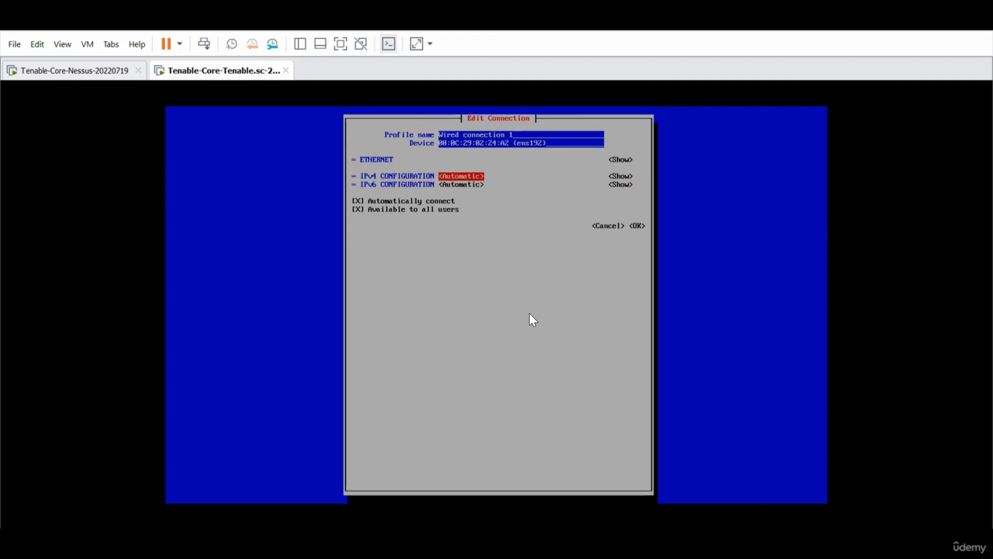
{"action": "key", "text": "Return"}
{"action": "key", "text": "Down"}
{"action": "key", "text": "Down"}
{"action": "key", "text": "Return"}
{"action": "key", "text": "Tab"}
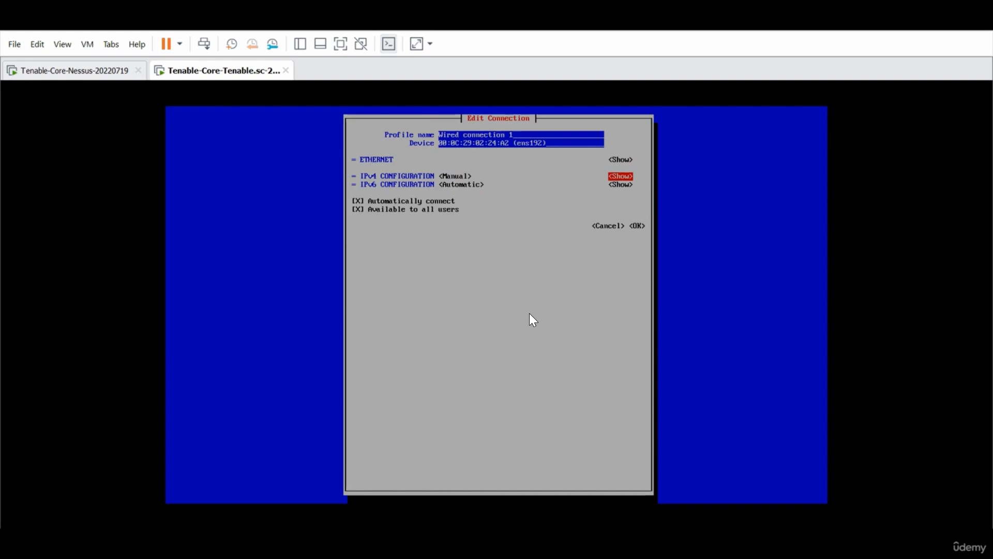
{"action": "key", "text": "Return"}
{"action": "key", "text": "Tab"}
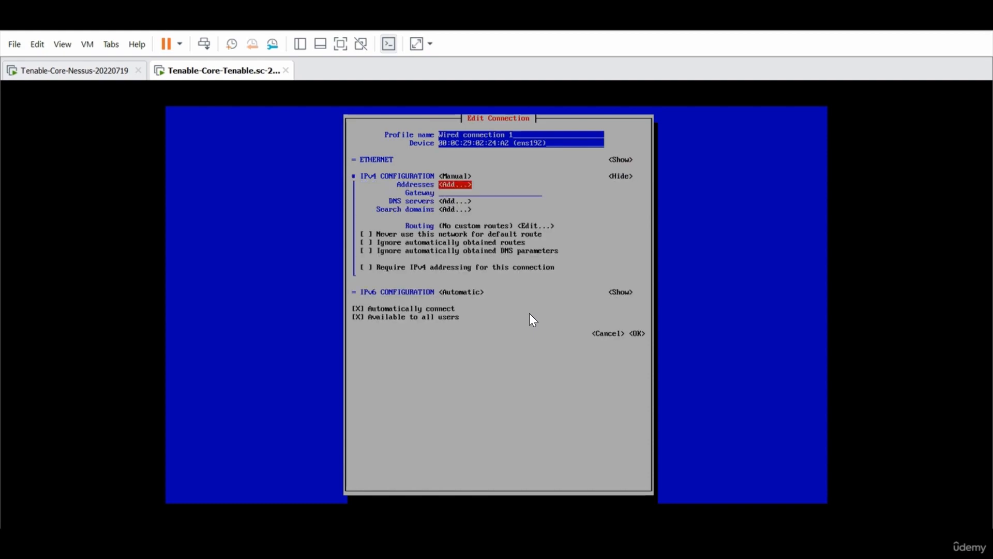
{"action": "key", "text": "Return"}
Enter IPv4 address 192.168.1.200/24 and gateway 192.168.1.1
{"action": "type", "text": "192.168.1.200"}
{"action": "key", "text": "Tab"}
{"action": "type", "text": "/2"}
{"action": "key", "text": "Tab"}
{"action": "key", "text": "Tab"}
{"action": "key", "text": "Tab"}
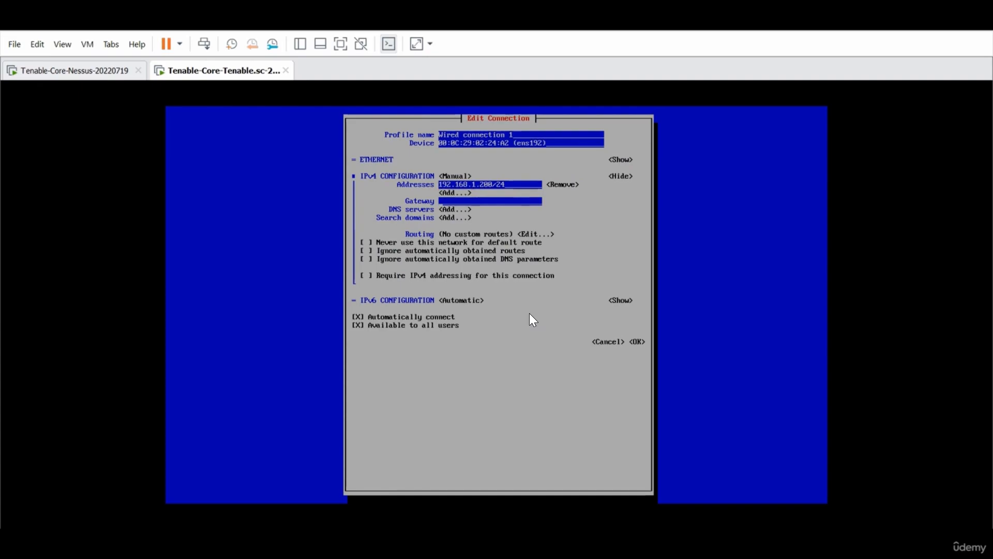
{"action": "type", "text": "192.16"}
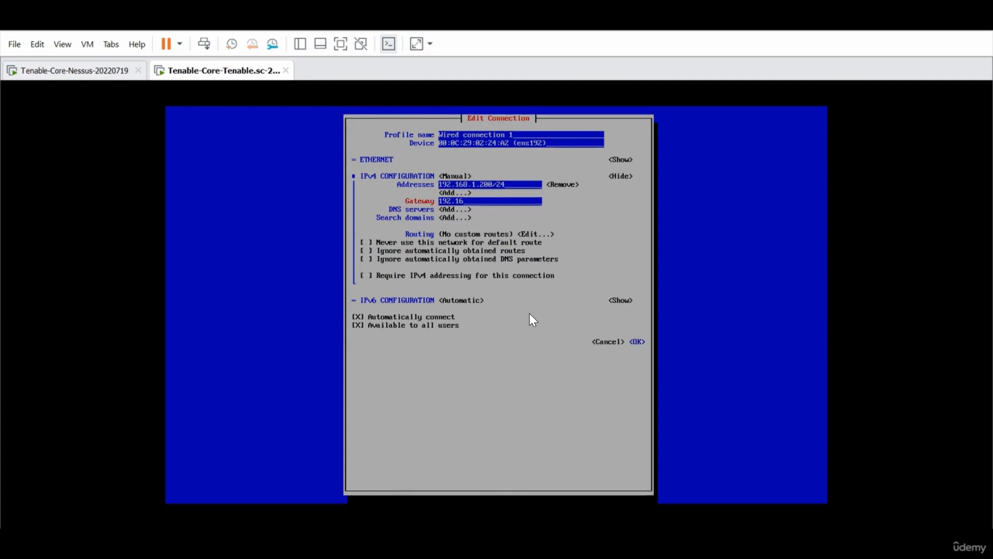
{"action": "type", "text": "8.1.1"}
Add DNS server 8.8.8.8, save the connection, and quit nmtui
{"action": "key", "text": "Tab"}
{"action": "key", "text": "Return"}
{"action": "type", "text": "8.8.8.8"}
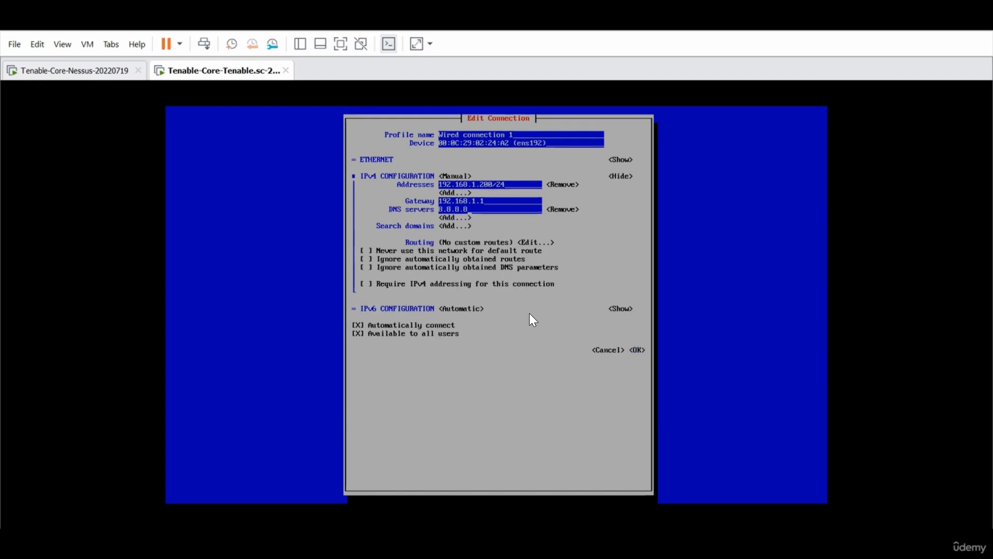
{"action": "key", "text": "Tab"}
{"action": "key", "text": "Tab"}
{"action": "key", "text": "Tab"}
{"action": "key", "text": "Tab"}
{"action": "key", "text": "Tab"}
{"action": "key", "text": "Tab"}
{"action": "key", "text": "Tab"}
{"action": "key", "text": "Tab"}
{"action": "key", "text": "Tab"}
{"action": "key", "text": "Tab"}
{"action": "key", "text": "Tab"}
{"action": "key", "text": "Tab"}
{"action": "key", "text": "Tab"}
{"action": "key", "text": "Tab"}
{"action": "key", "text": "Return"}
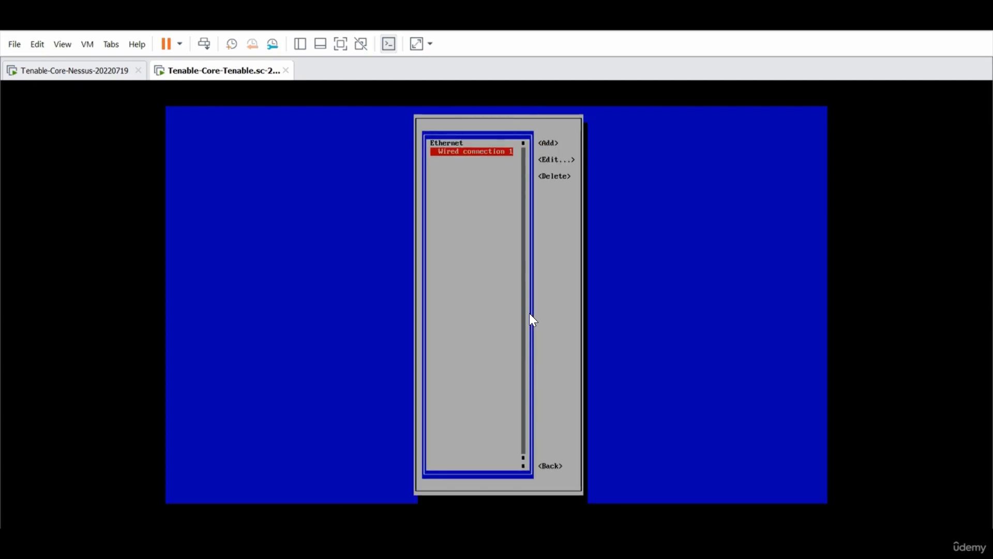
{"action": "key", "text": "Tab"}
{"action": "key", "text": "Tab"}
{"action": "key", "text": "Tab"}
{"action": "key", "text": "Return"}
{"action": "key", "text": "Down"}
{"action": "key", "text": "Down"}
{"action": "key", "text": "Down"}
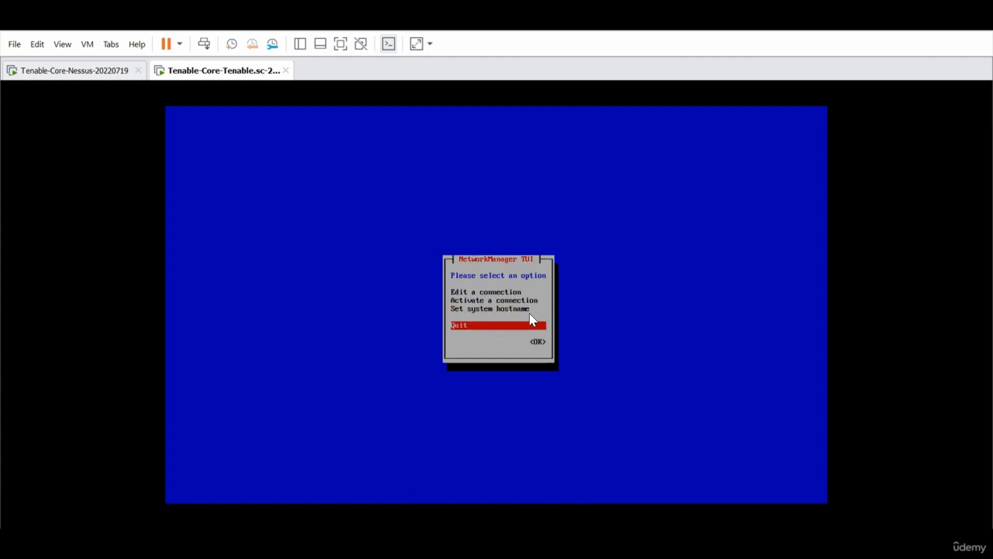
{"action": "key", "text": "Return"}
{"action": "key", "text": "Return"}
{"action": "key", "text": "Return"}
{"action": "key", "text": "Return"}
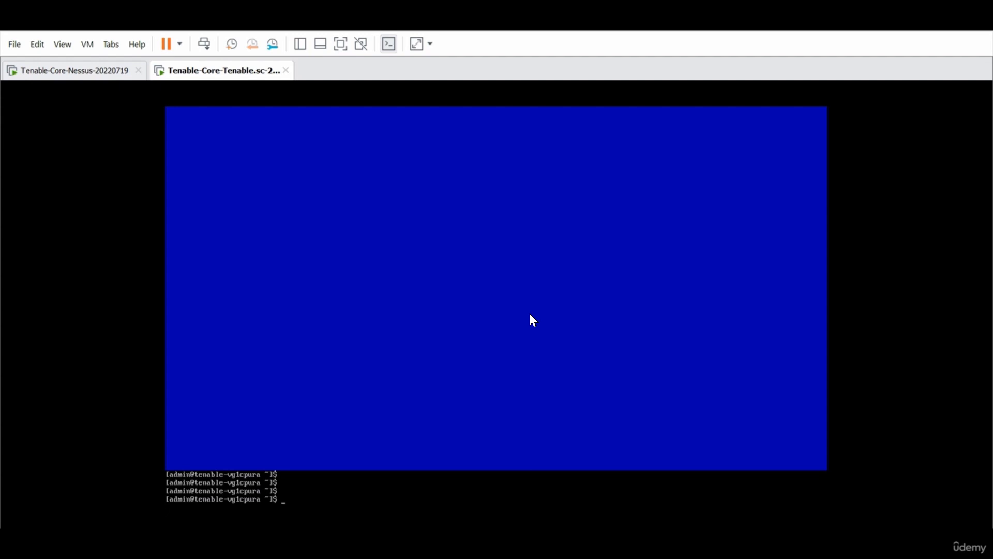
Check the 192.168.1.200 ping, then run nmtui again on the Tenable.sc VM
{"action": "key", "text": "alt+Tab"}
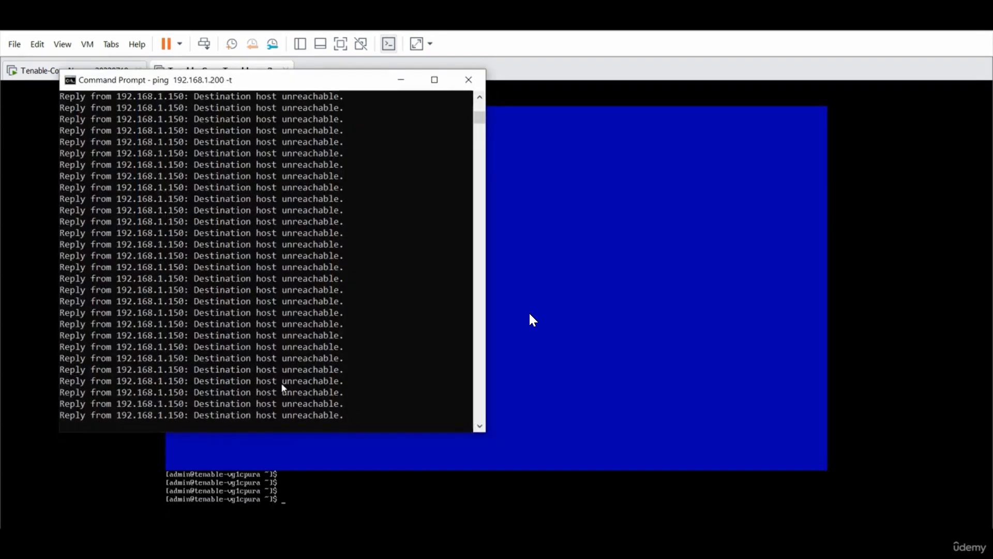
{"action": "left_click", "coordinate": [318, 499]}
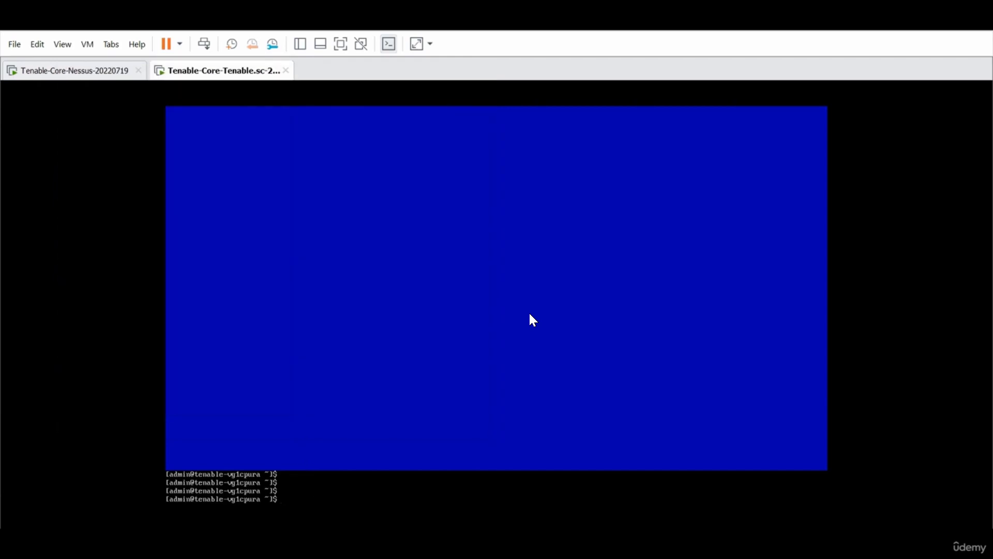
{"action": "type", "text": "nmtui"}
{"action": "key", "text": "Return"}
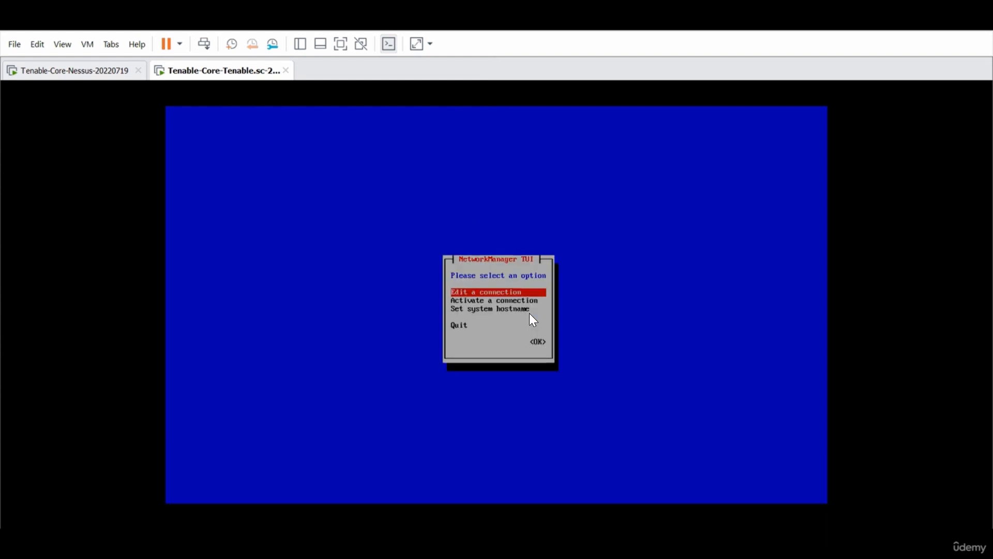
Deactivate and reactivate Wired connection 1, quit nmtui, and verify 192.168.1.200 now replies
{"action": "key", "text": "Down"}
{"action": "key", "text": "Return"}
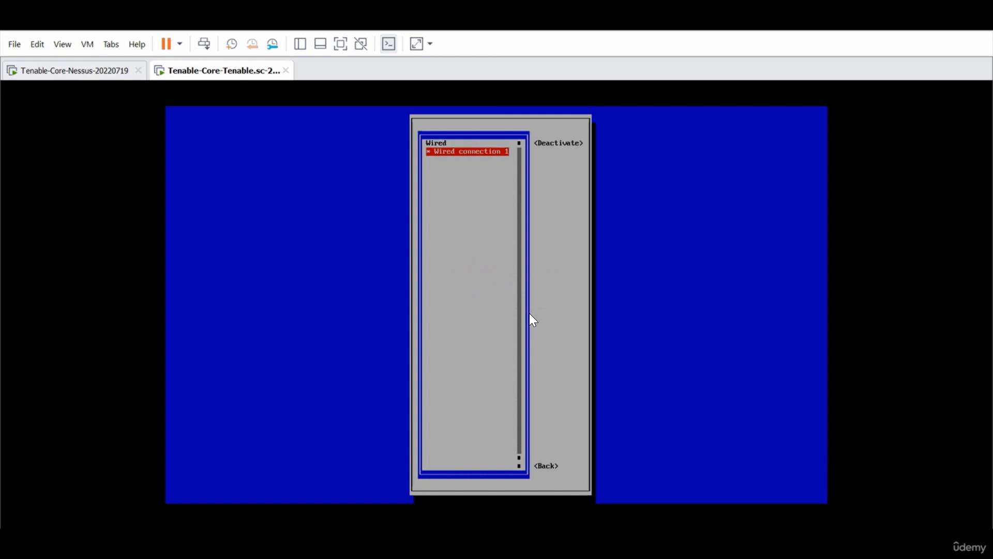
{"action": "key", "text": "Tab"}
{"action": "key", "text": "Return"}
{"action": "key", "text": "Return"}
{"action": "key", "text": "Tab"}
{"action": "key", "text": "Return"}
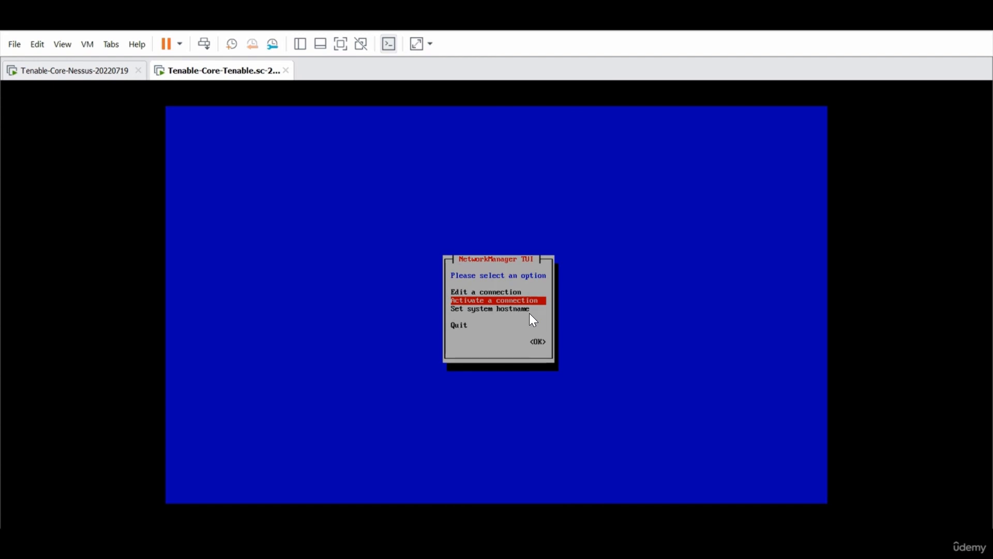
{"action": "key", "text": "Down"}
{"action": "key", "text": "Down"}
{"action": "key", "text": "Return"}
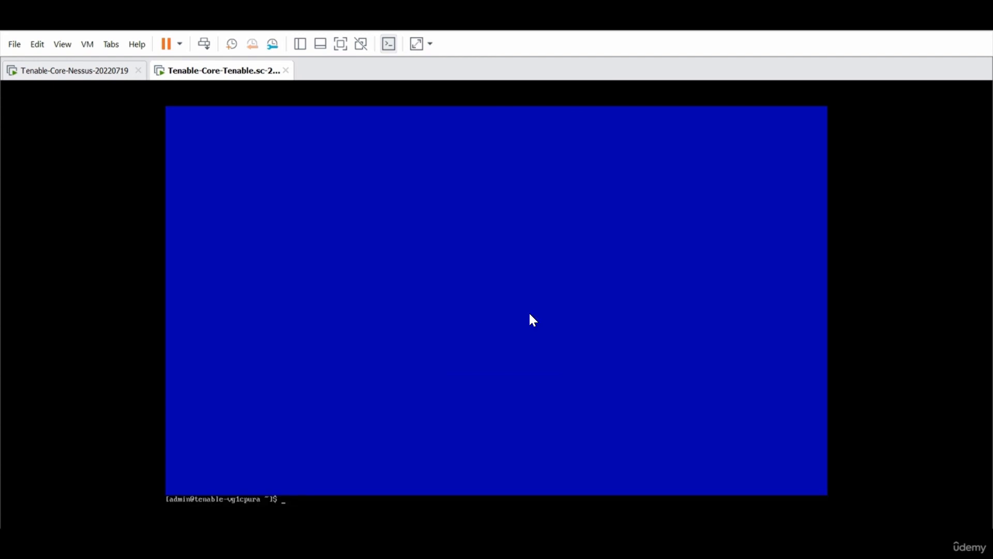
{"action": "key", "text": "alt+Tab"}
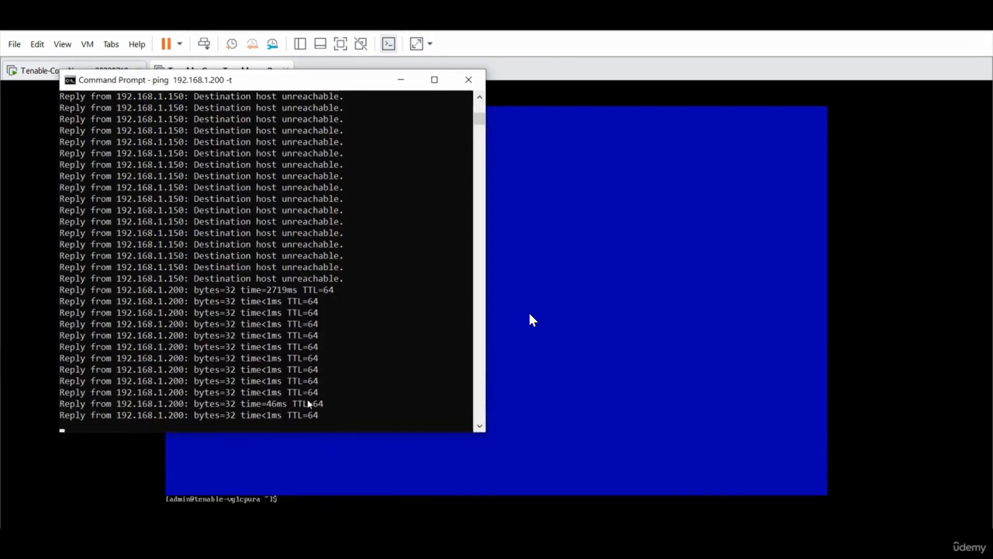